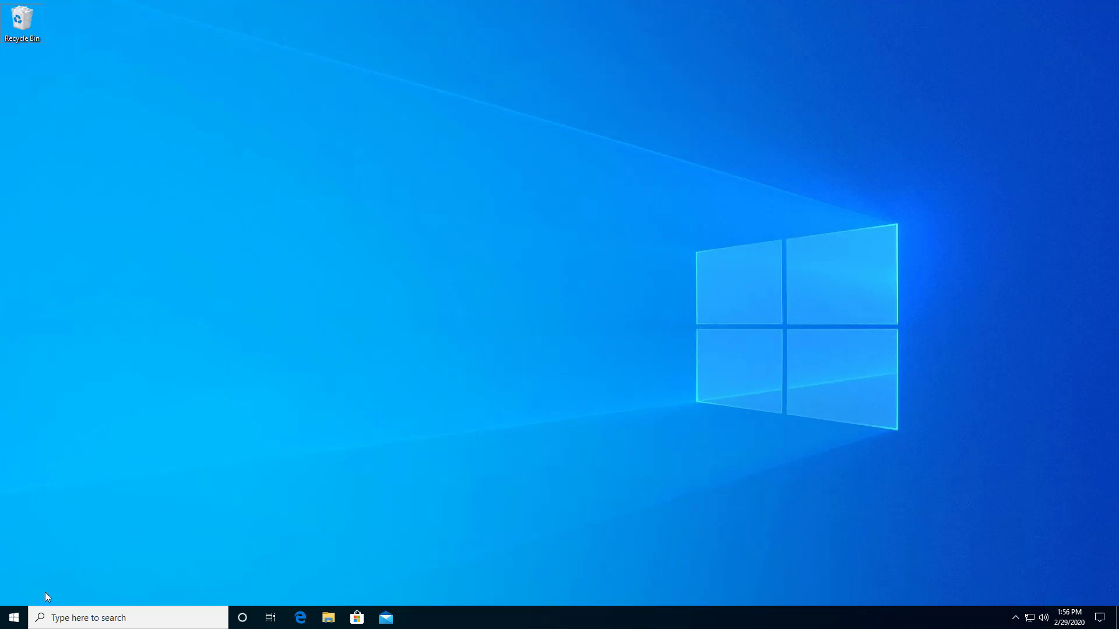
# - Launch Settings from the Start menu and go to the Accounts page
pyautogui.click(17, 618)
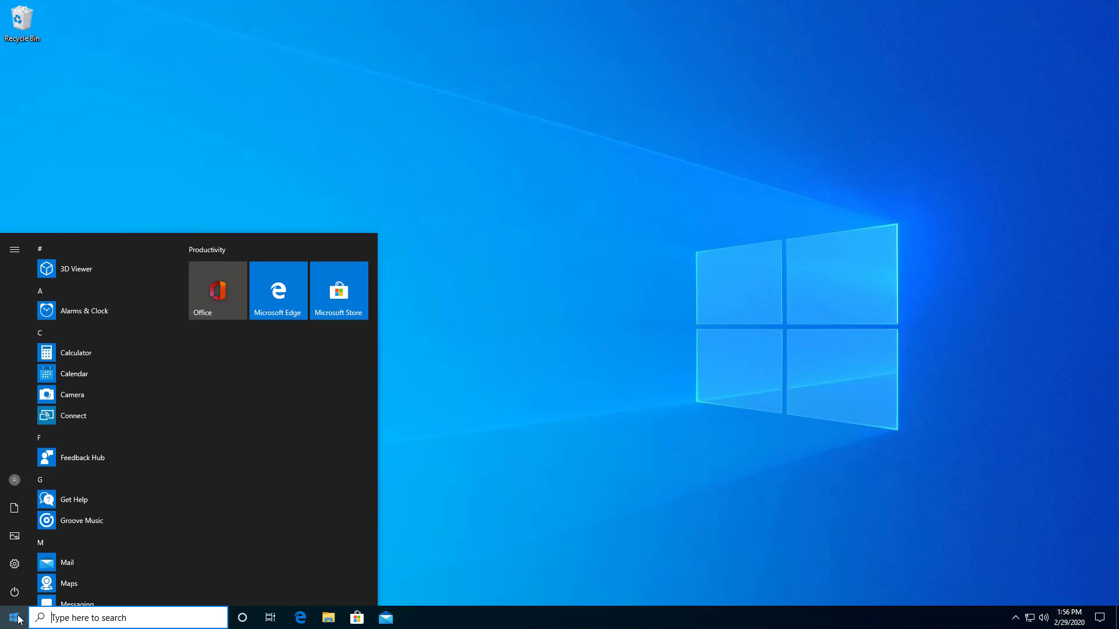
pyautogui.click(14, 564)
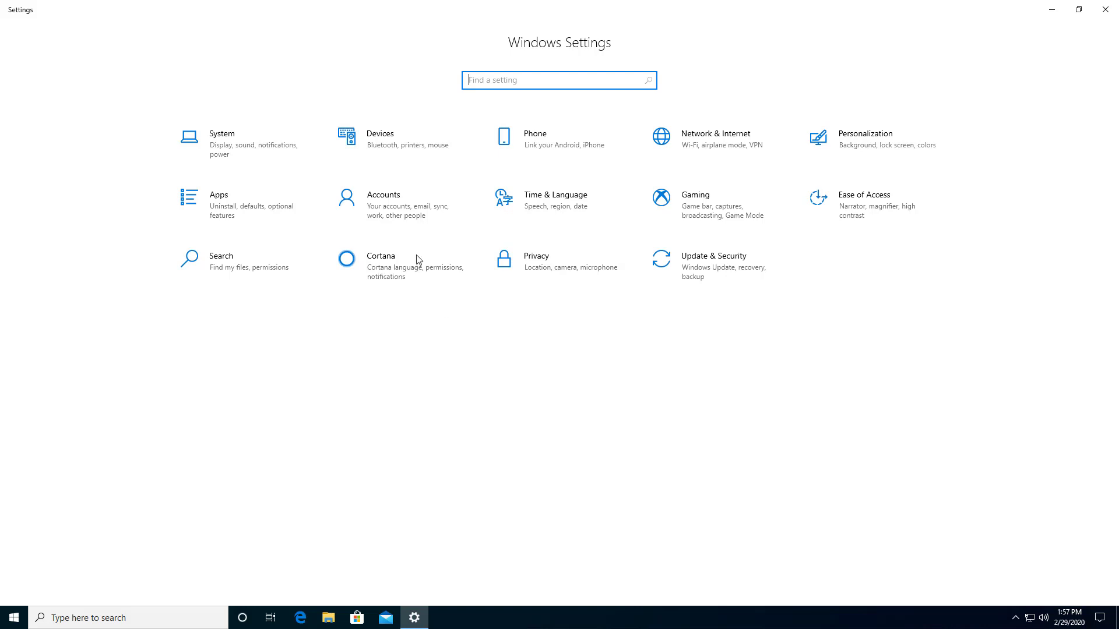
pyautogui.click(396, 214)
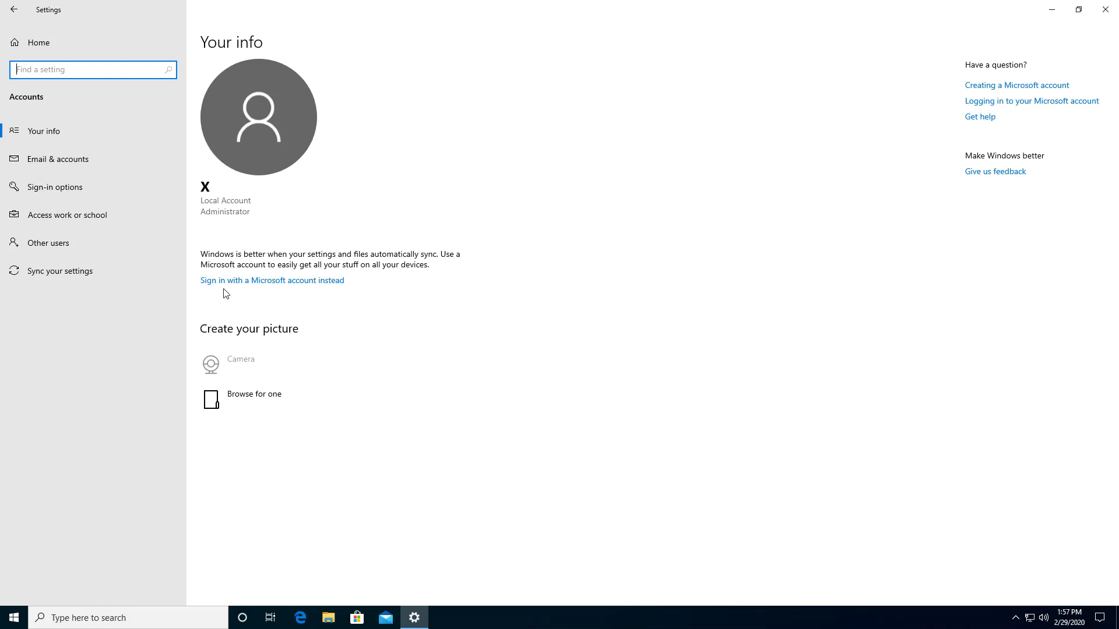
# - Switch to Other users and dismiss the add work or school user dialog without adding anyone
pyautogui.click(64, 244)
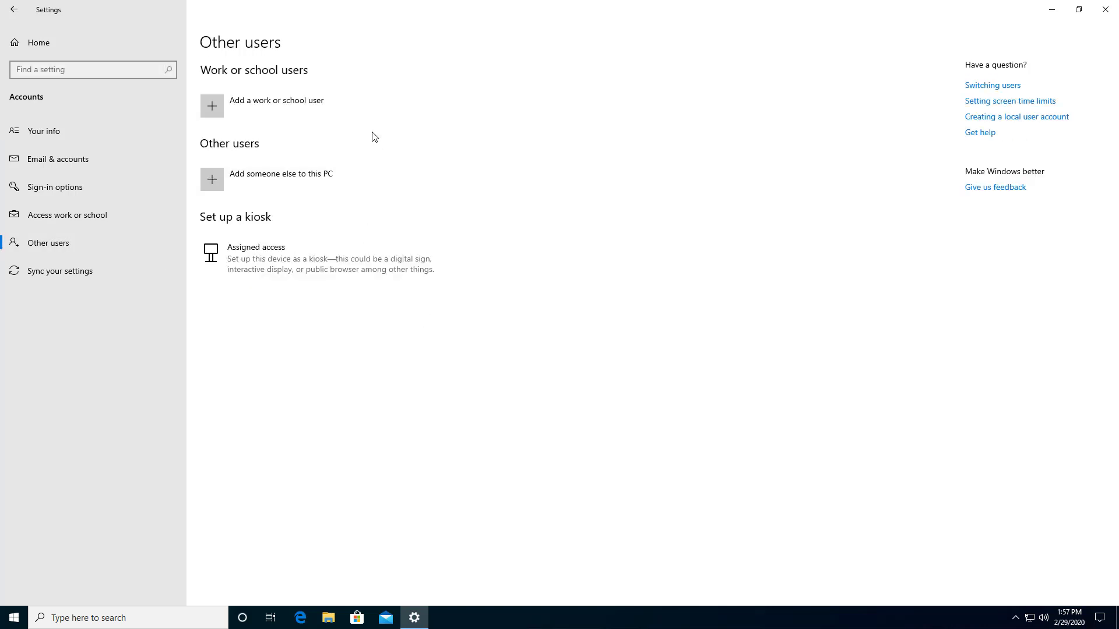
pyautogui.click(215, 108)
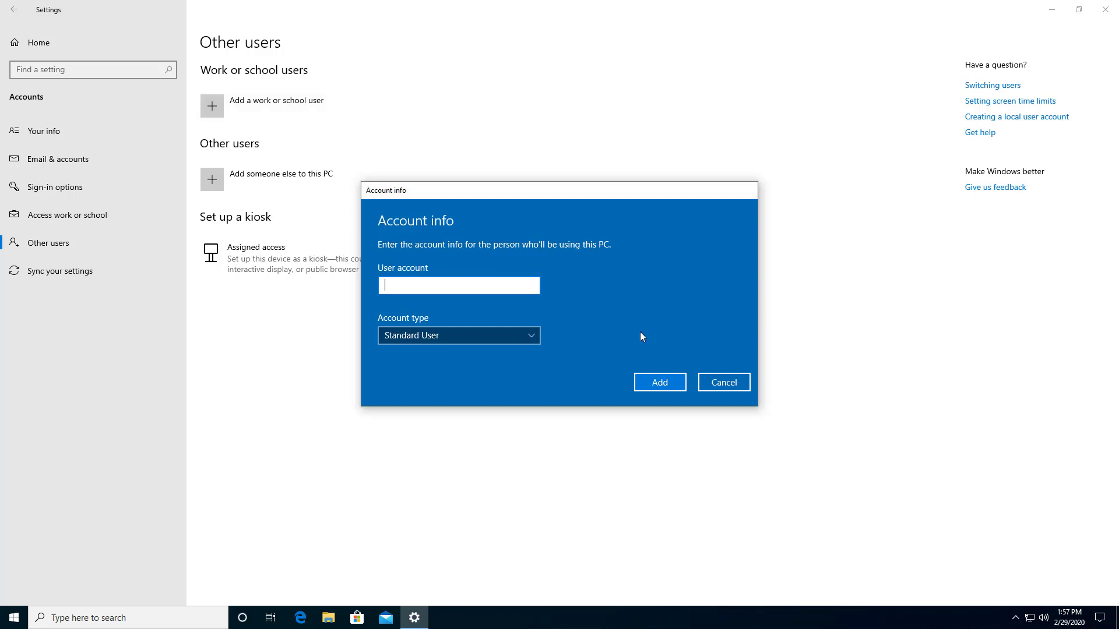
pyautogui.click(725, 383)
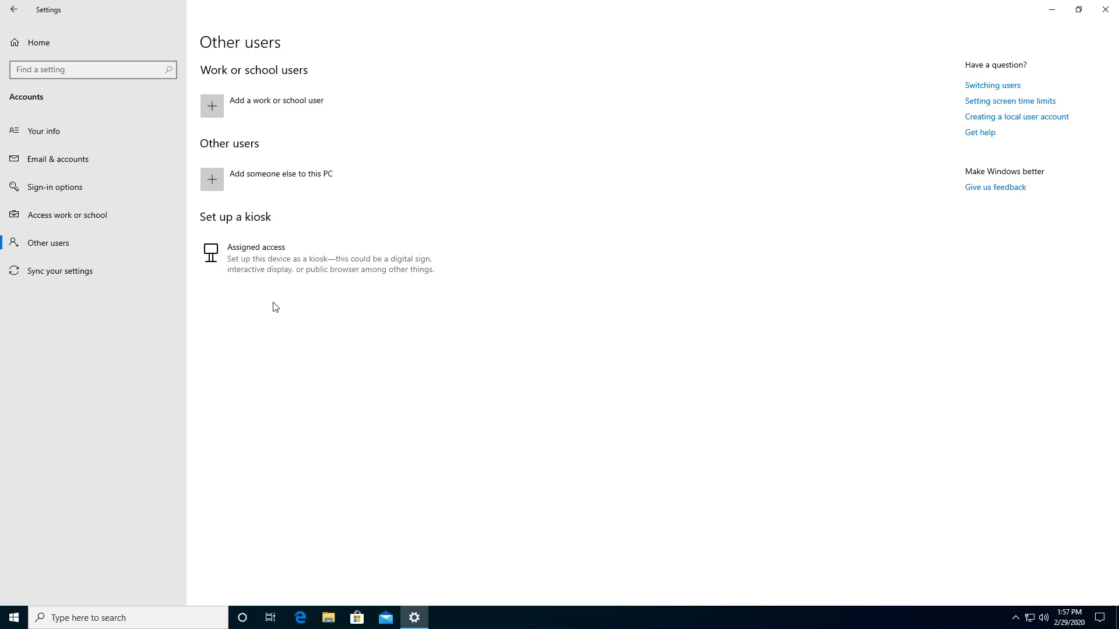
# - Add someone else without their sign-in information, choosing a user without a Microsoft account
pyautogui.click(215, 182)
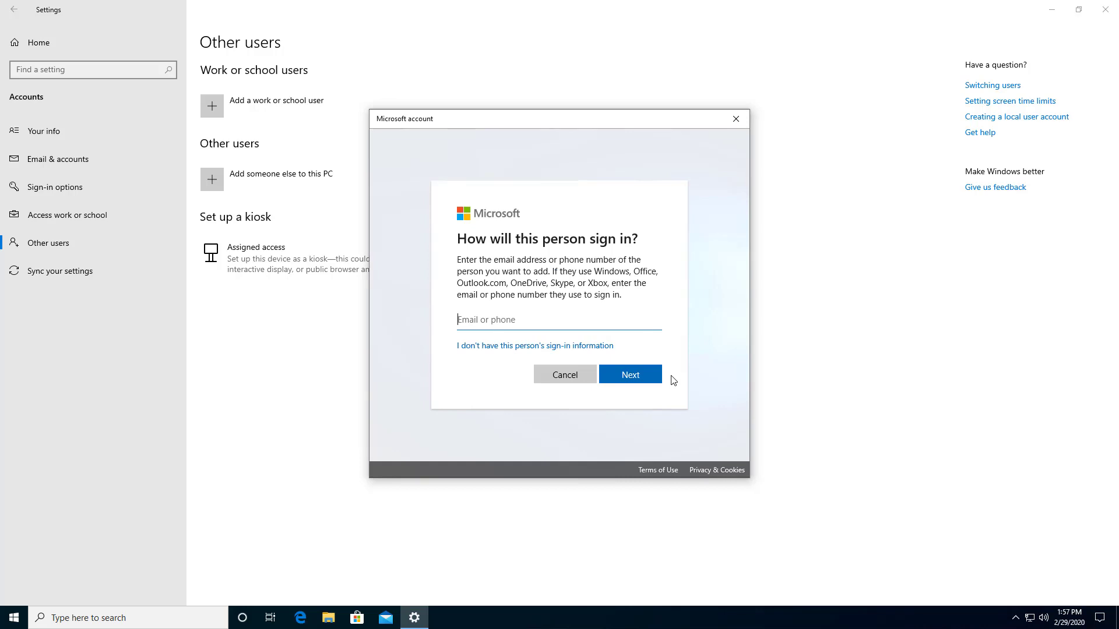
pyautogui.click(483, 349)
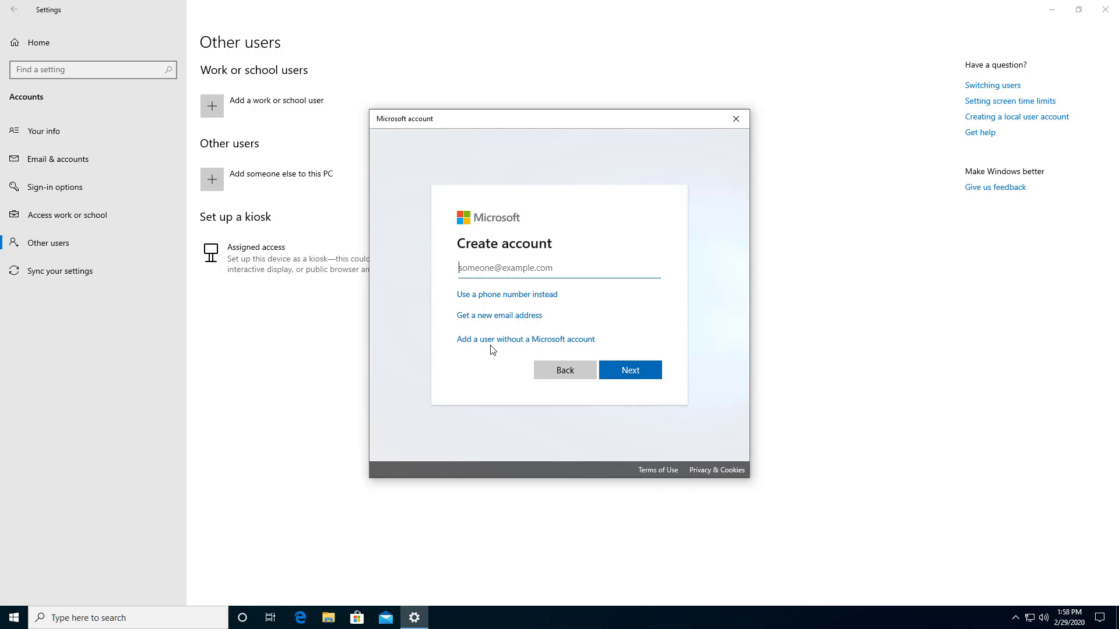
pyautogui.click(496, 343)
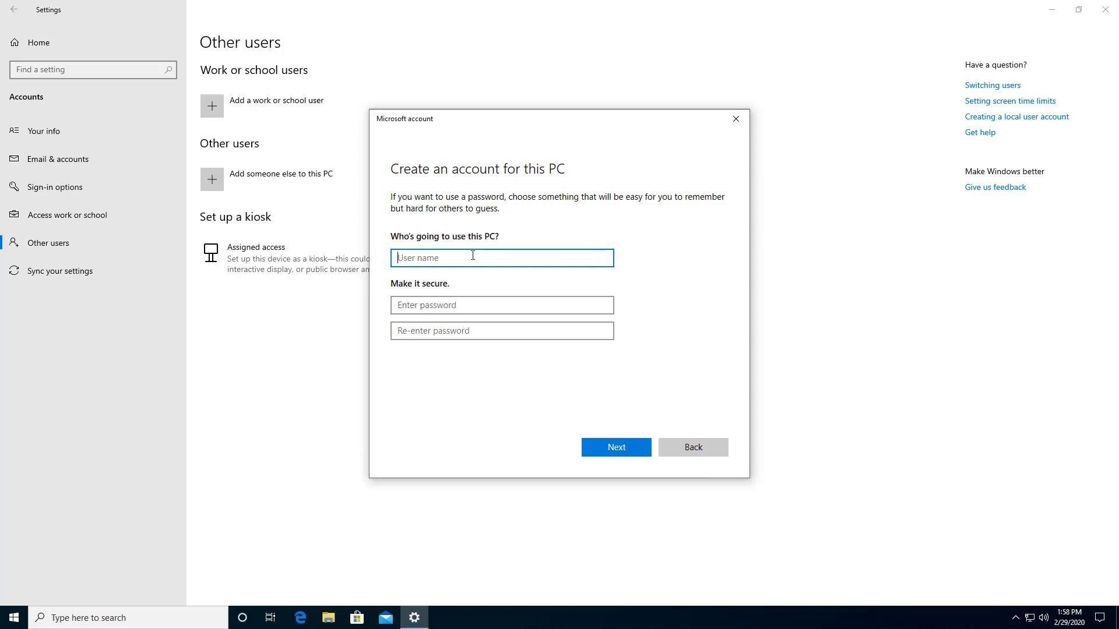
# - Enter the new user name and set the account password, entering it twice
pyautogui.write('Matthew')
pyautogui.click(457, 301)
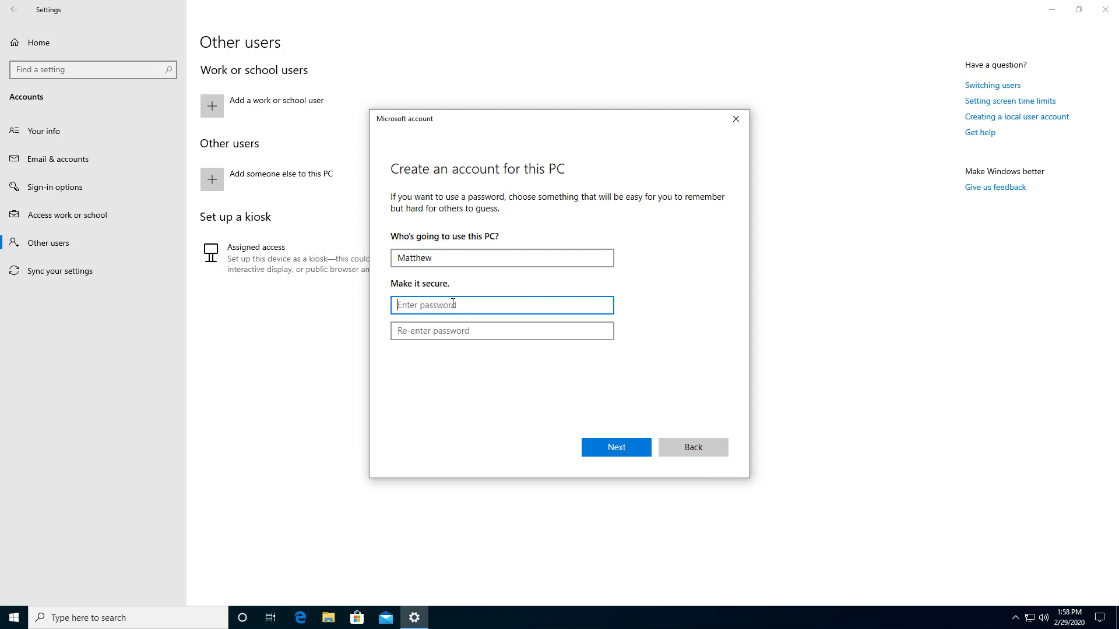
pyautogui.write('********')
pyautogui.press('Tab')
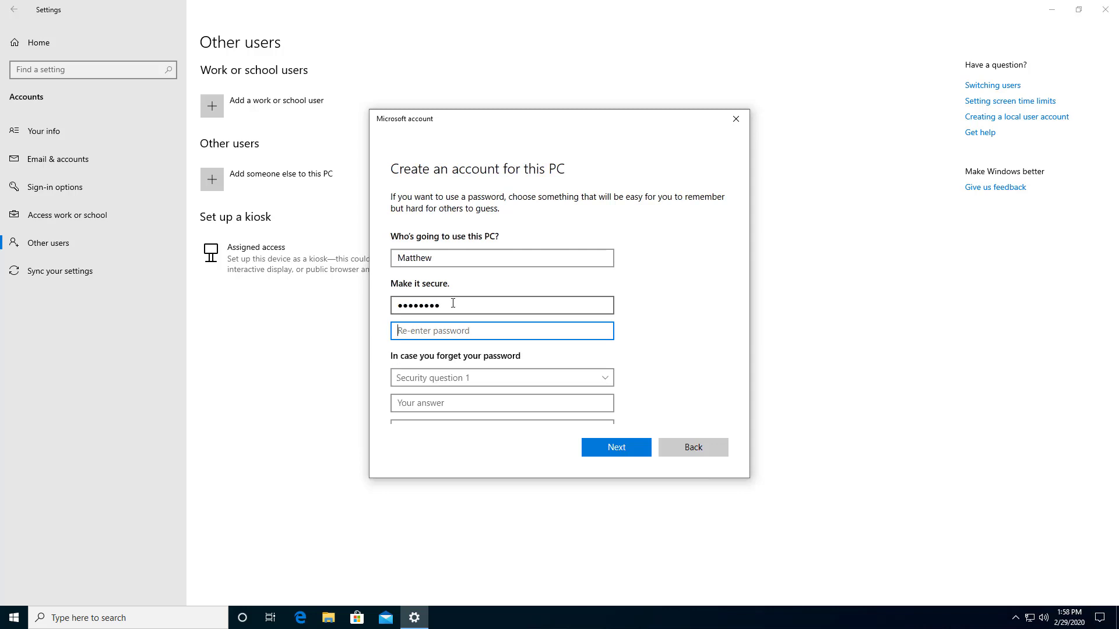
pyautogui.write('********')
pyautogui.scroll(-2, 474, 367)
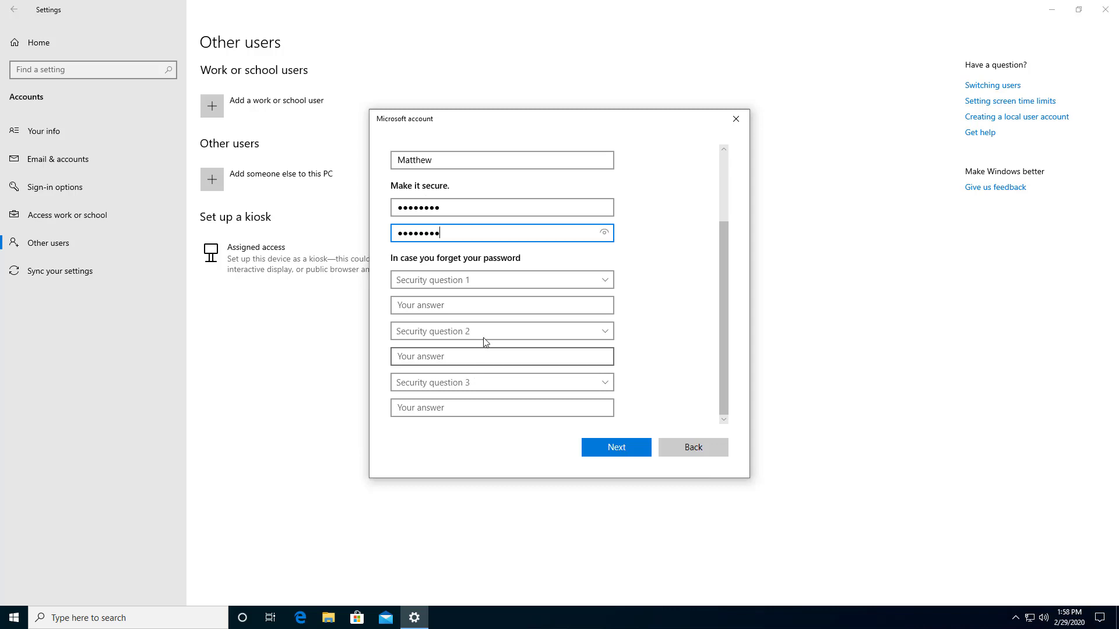
# - Pick first pet's name, birth city and childhood nickname security questions, answer each, and submit
pyautogui.click(494, 279)
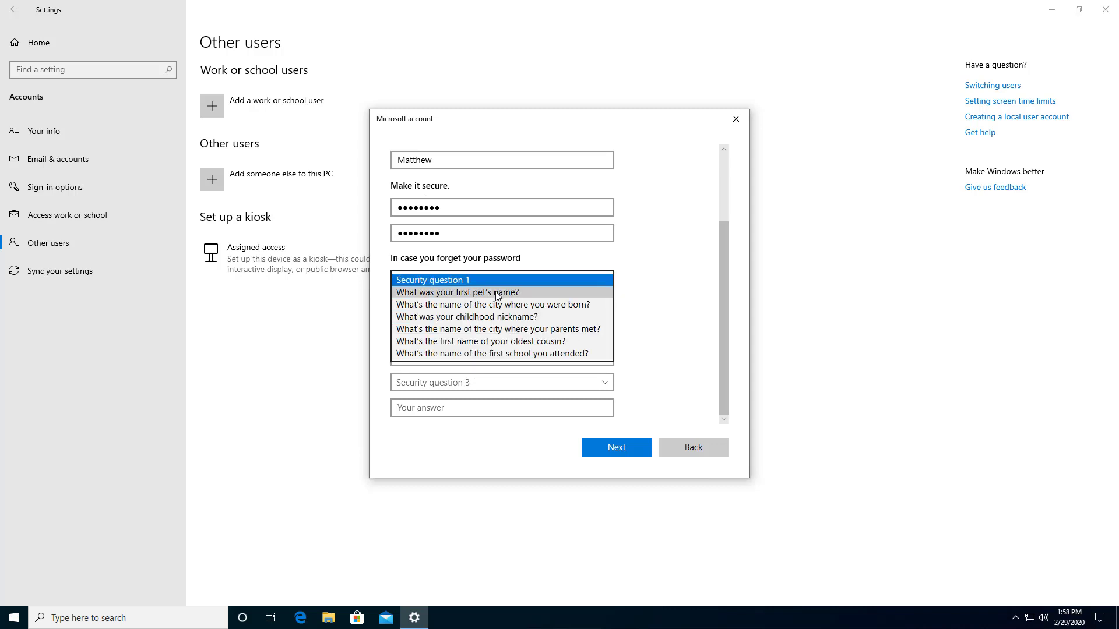
pyautogui.click(494, 293)
pyautogui.click(465, 305)
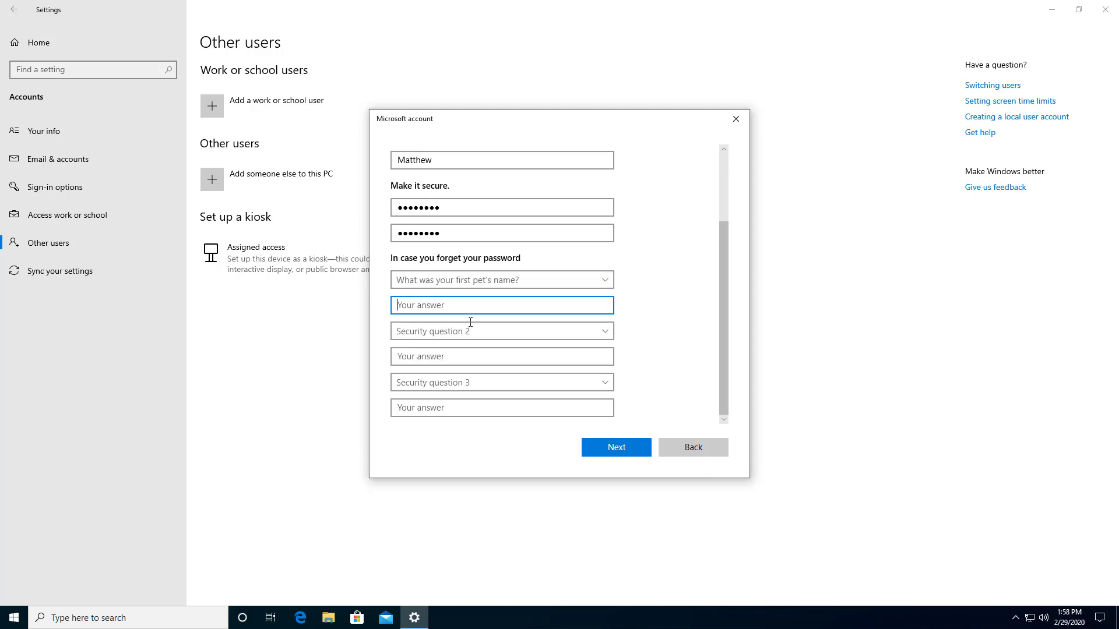
pyautogui.write('x')
pyautogui.click(489, 332)
pyautogui.click(473, 355)
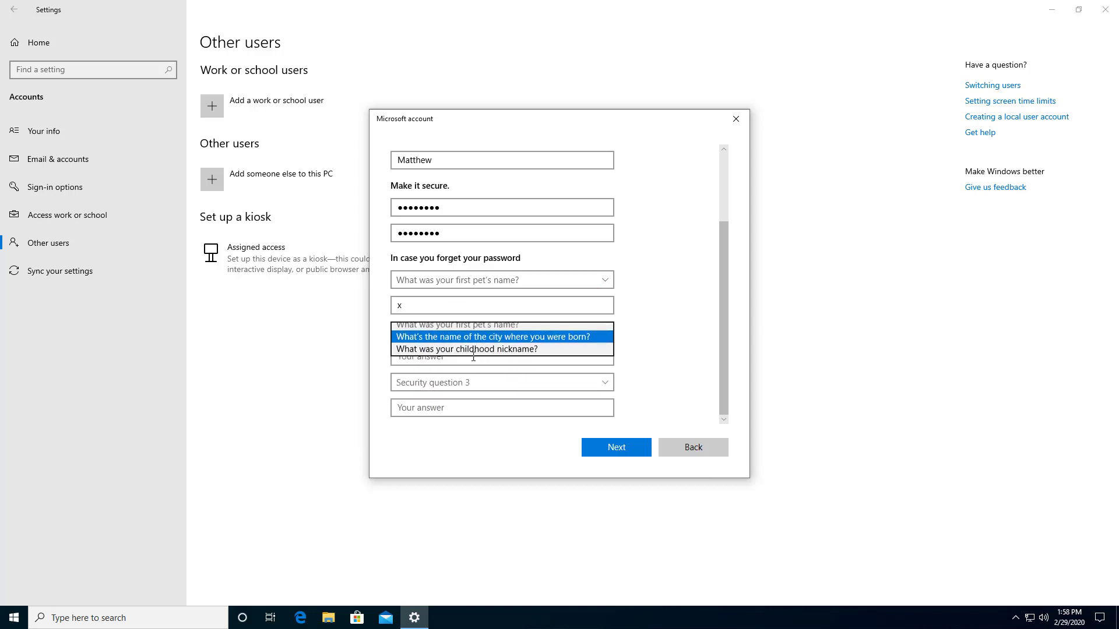
pyautogui.click(464, 358)
pyautogui.write('x')
pyautogui.click(476, 384)
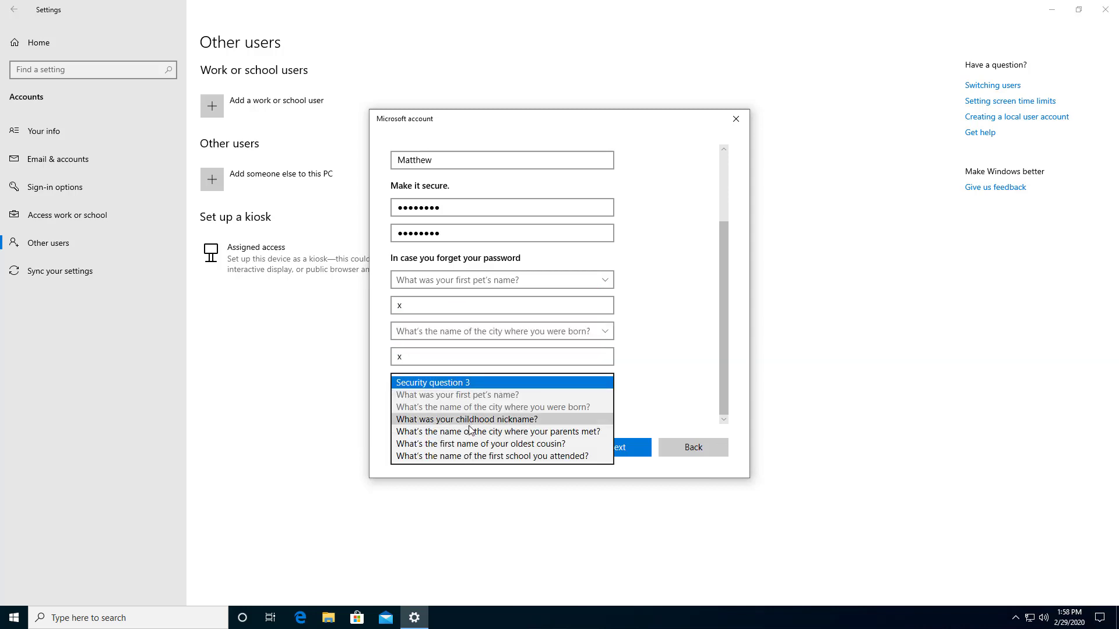
pyautogui.click(468, 420)
pyautogui.click(464, 408)
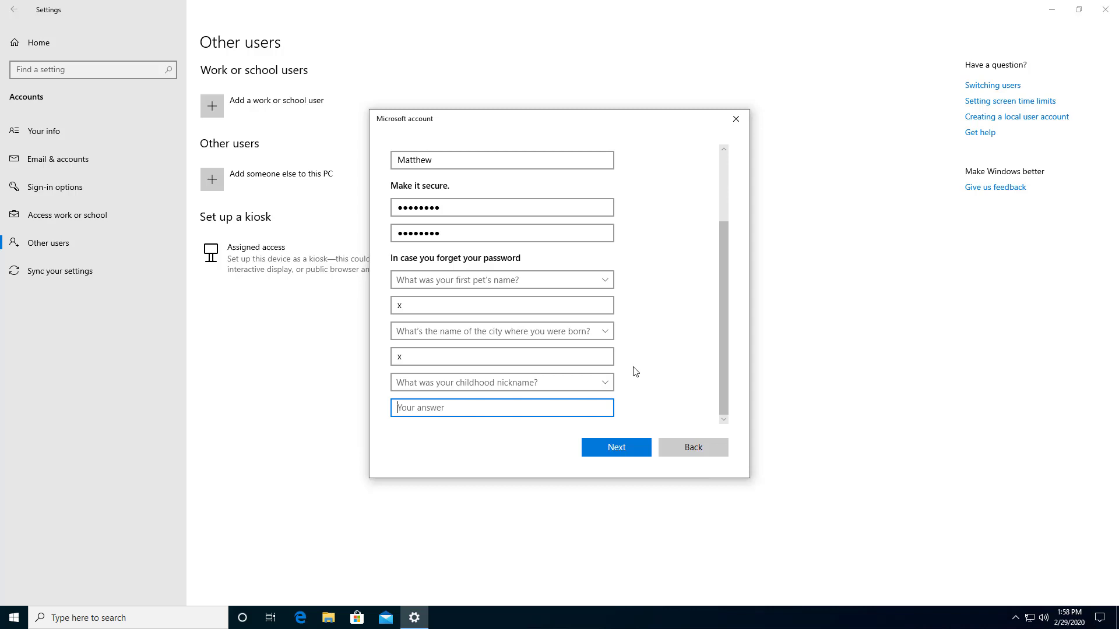
pyautogui.write('x')
pyautogui.click(619, 450)
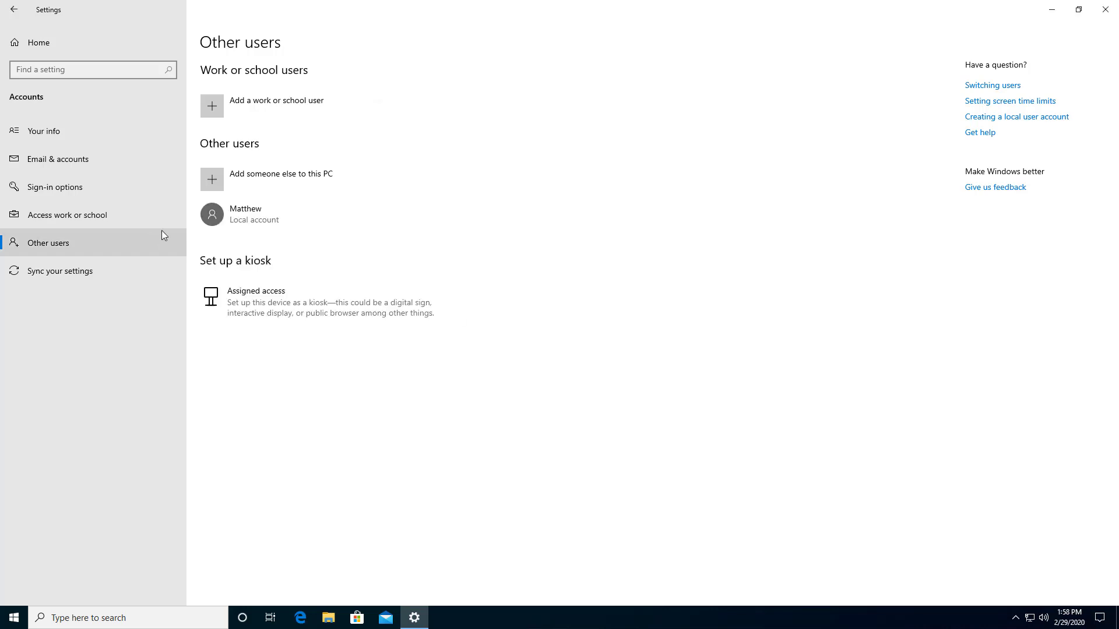
# - Change the new account's type to Administrator, then bring up the Shut down or sign out menu
pyautogui.click(254, 214)
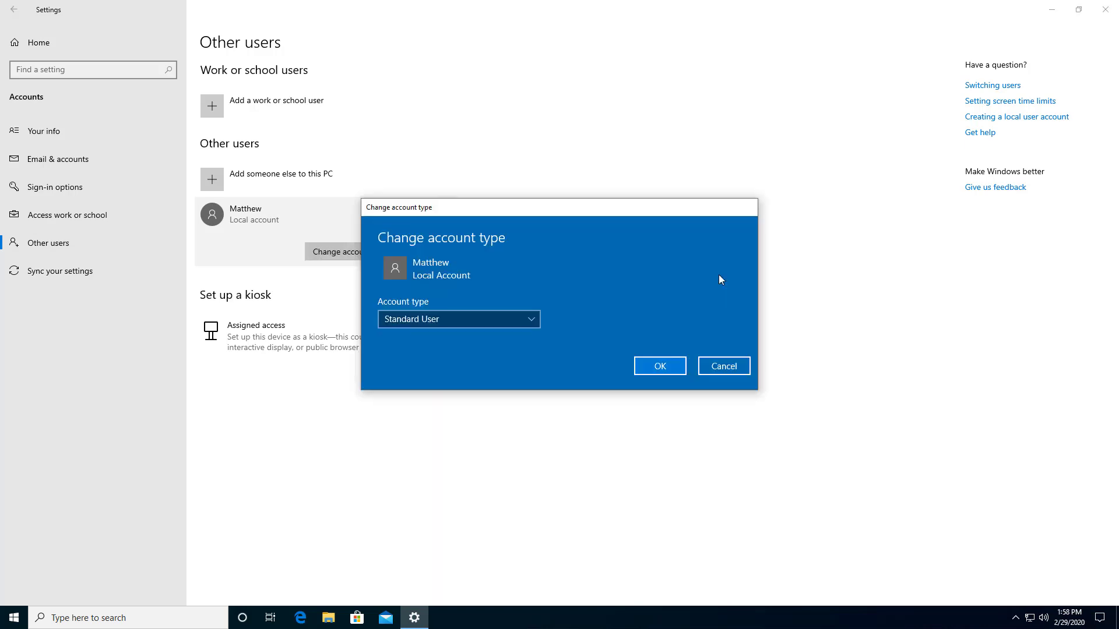
pyautogui.click(534, 320)
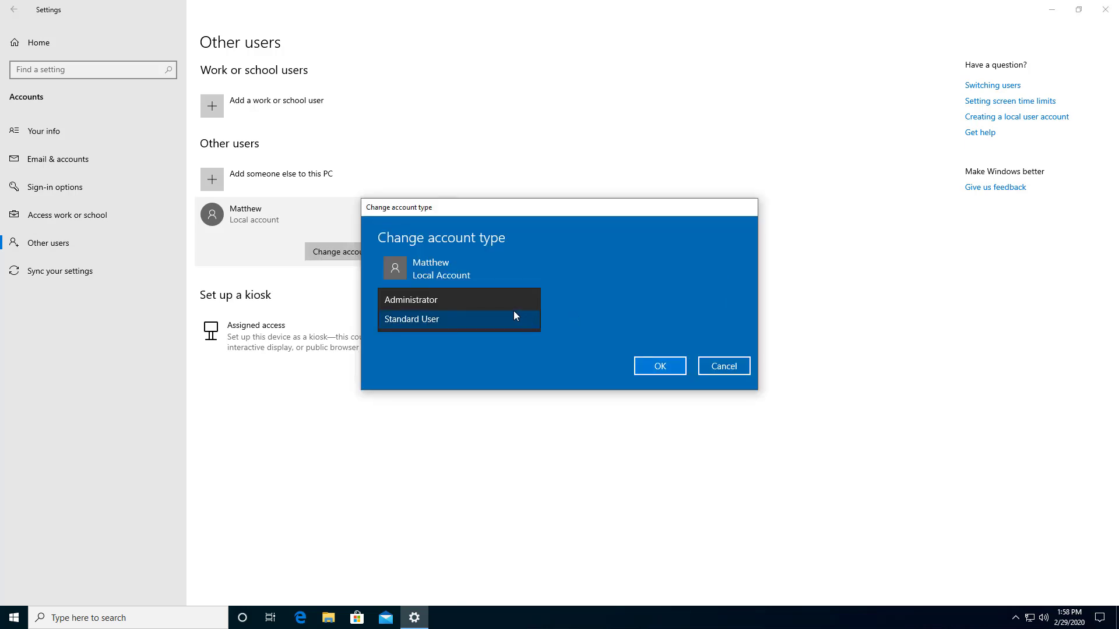
pyautogui.click(511, 301)
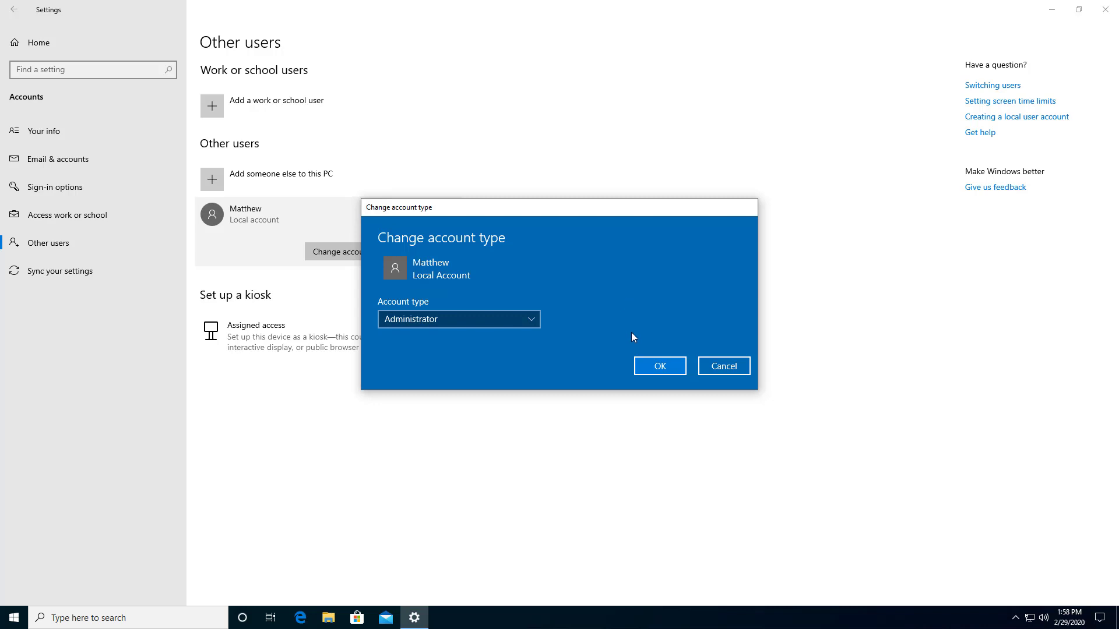
pyautogui.click(655, 367)
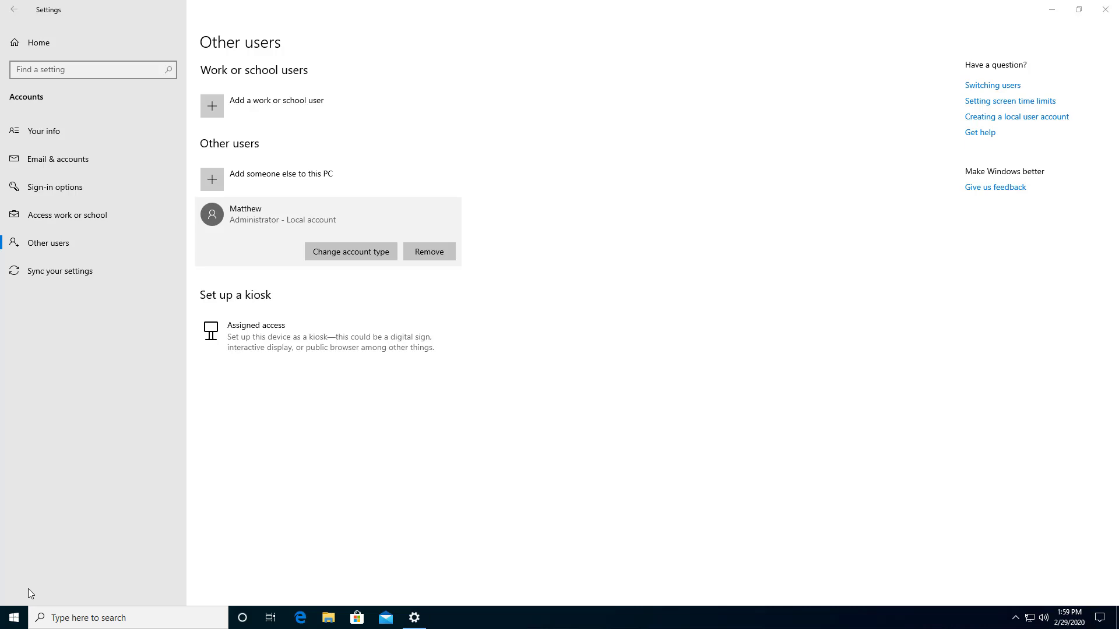
pyautogui.rightClick(15, 620)
pyautogui.moveTo(87, 582)
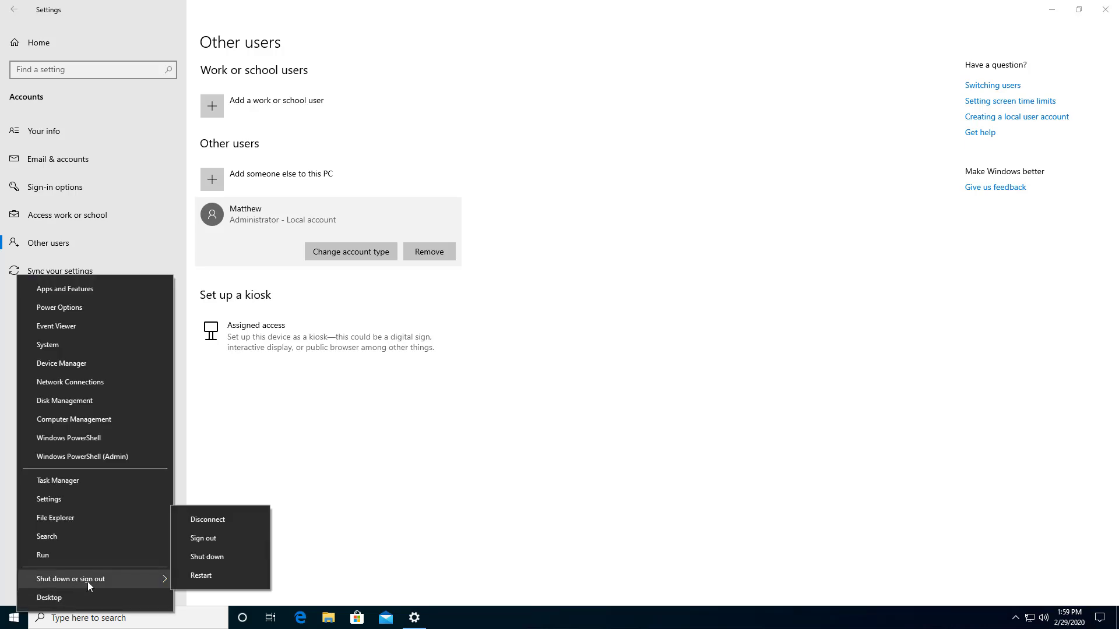
# - Sign out and sign back in to the new account using its password
pyautogui.click(235, 540)
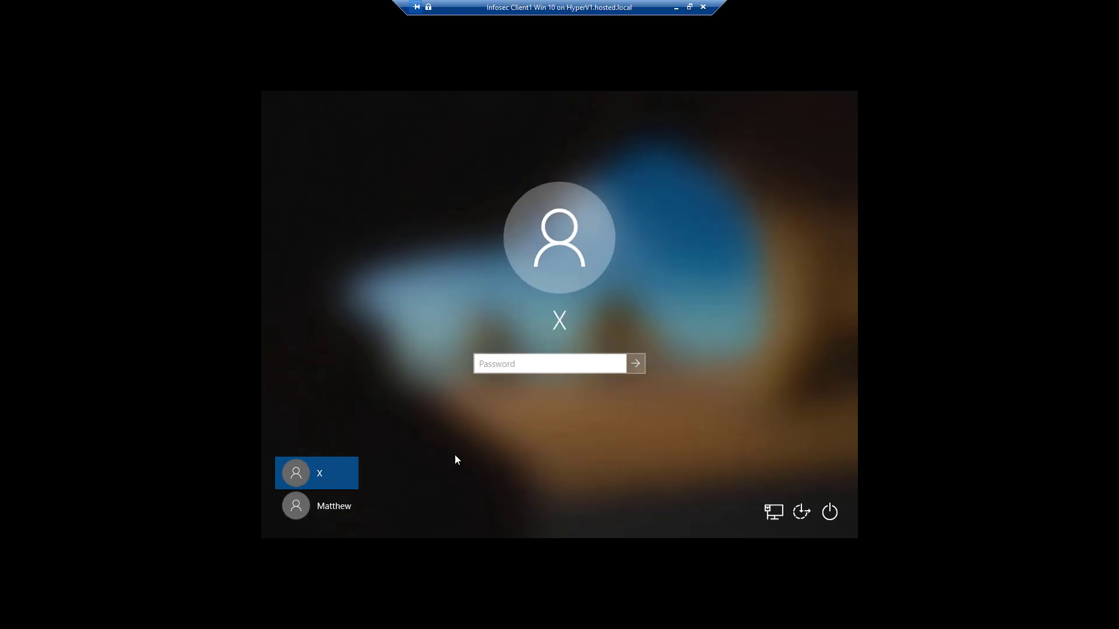
pyautogui.click(339, 512)
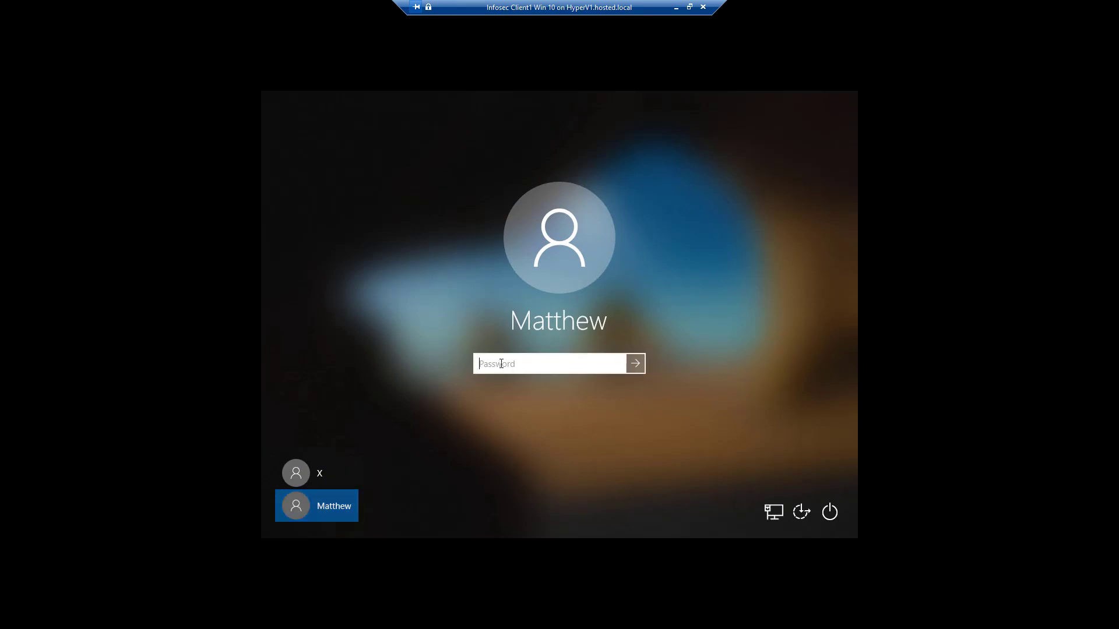
pyautogui.write('*********')
pyautogui.press('Return')
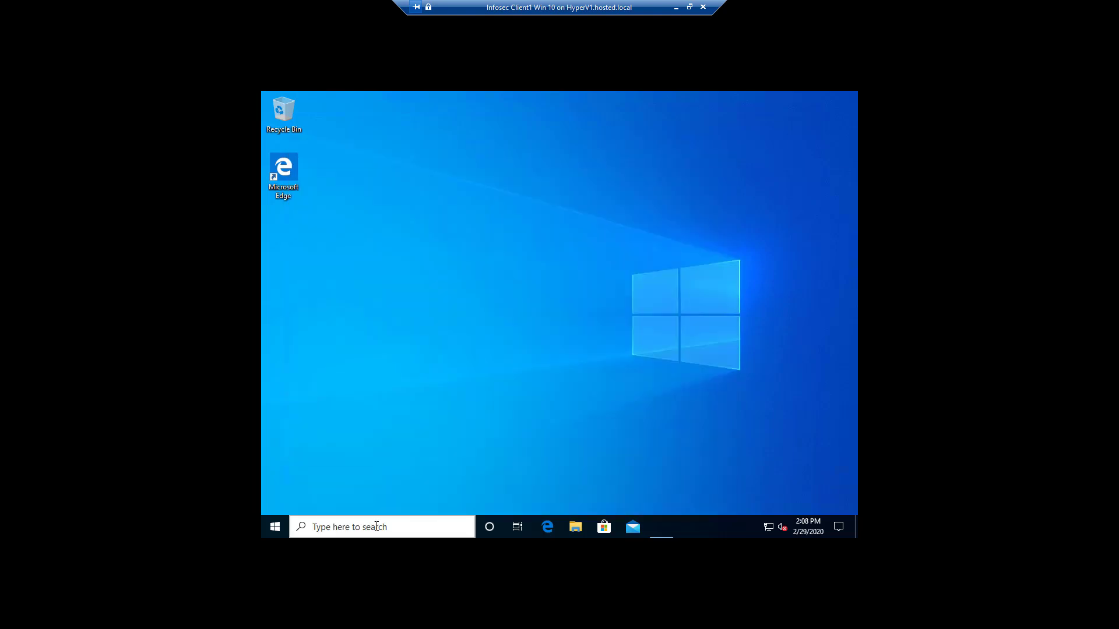
# - Run whoami in Command Prompt to confirm the session is the new local account on client1
pyautogui.write('whoami')
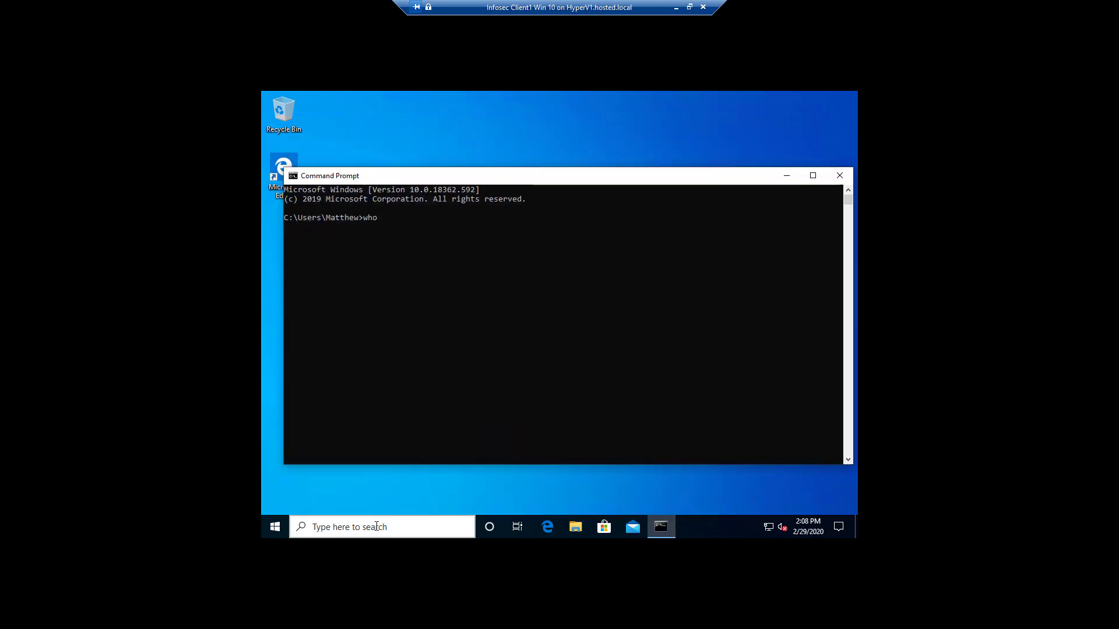
pyautogui.press('Return')
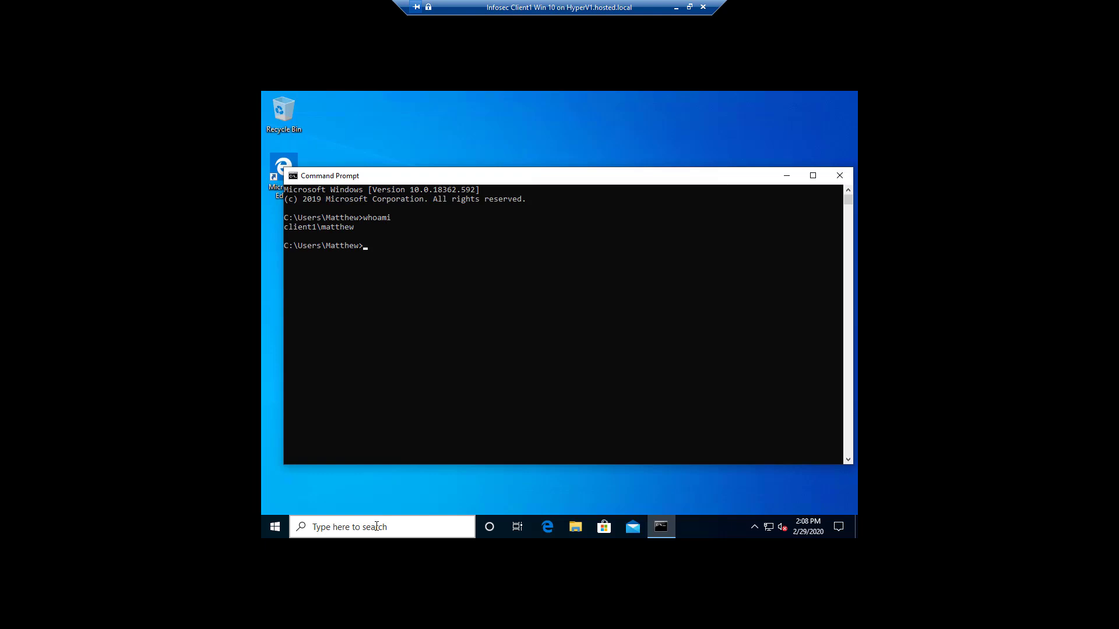